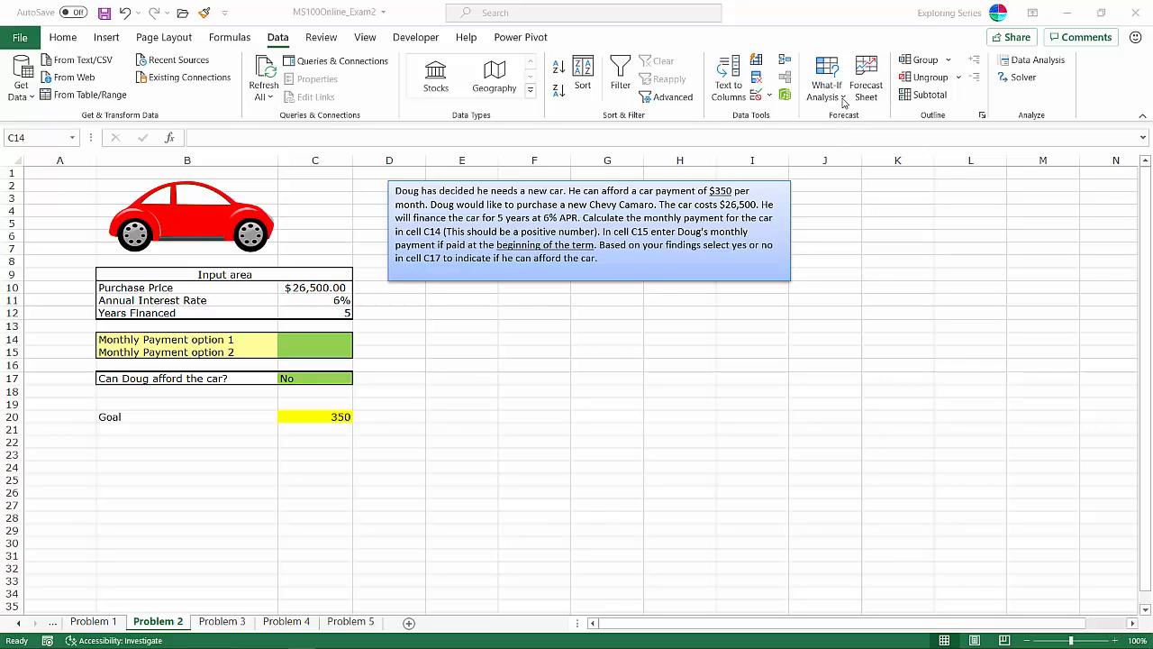
left_click(843, 103)
left_click(842, 99)
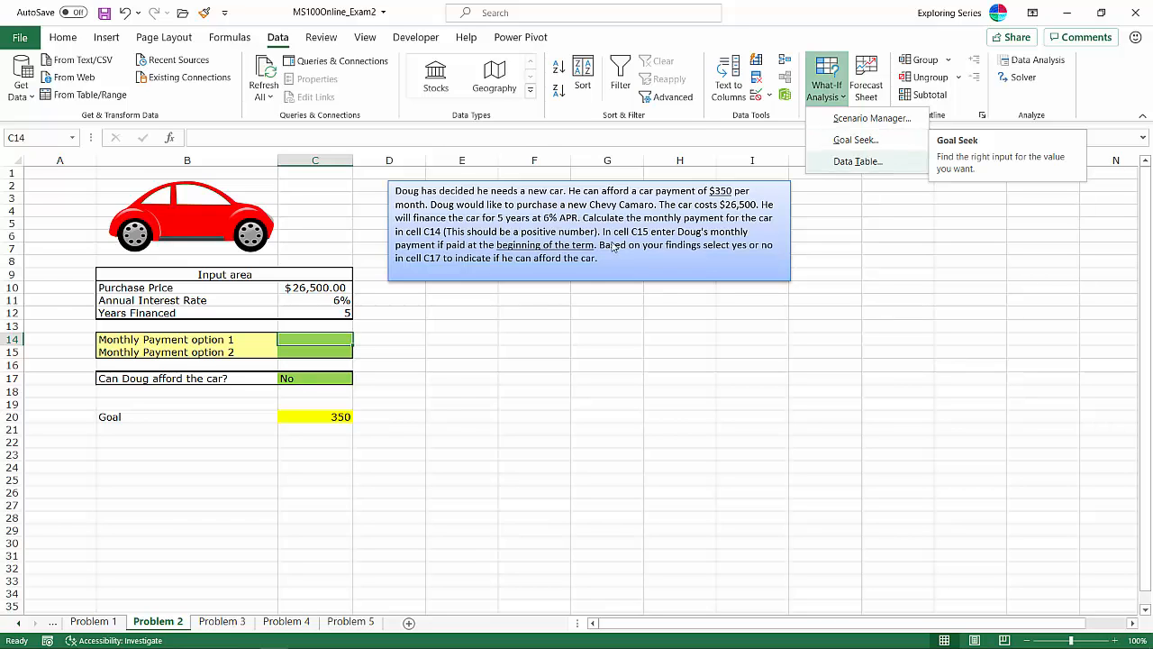
left_click(454, 418)
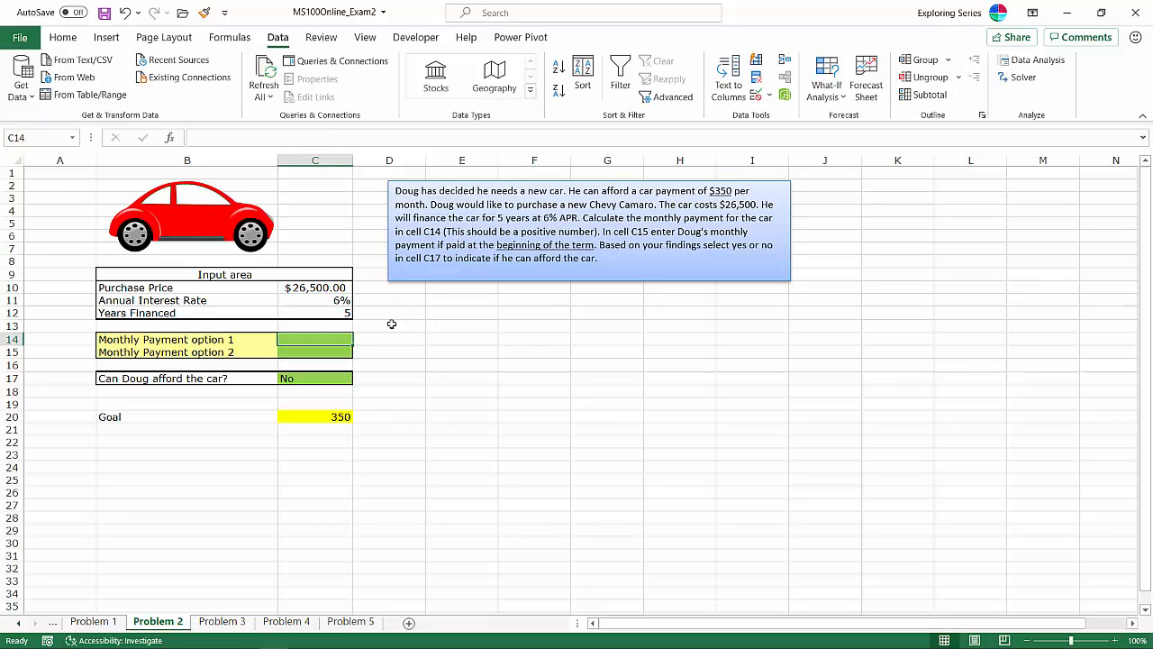
- Calculate the option 1 monthly payment in C14 with the formula =PMT(C11/12,C12*12,-C10)
type("=pmt")
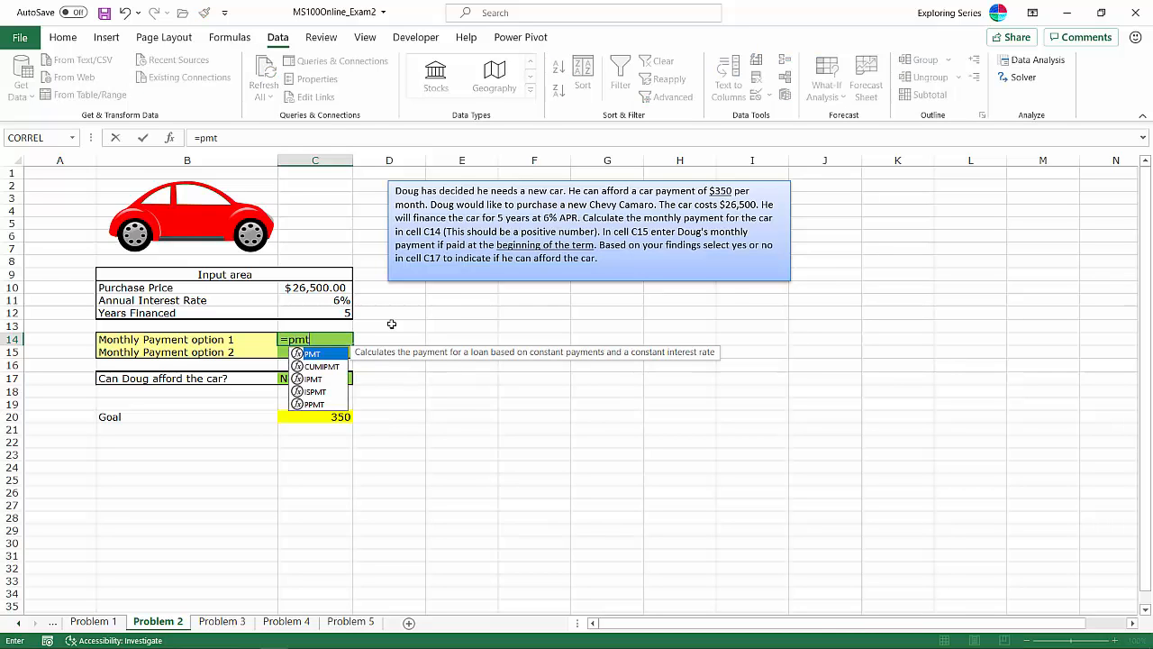
key("Tab")
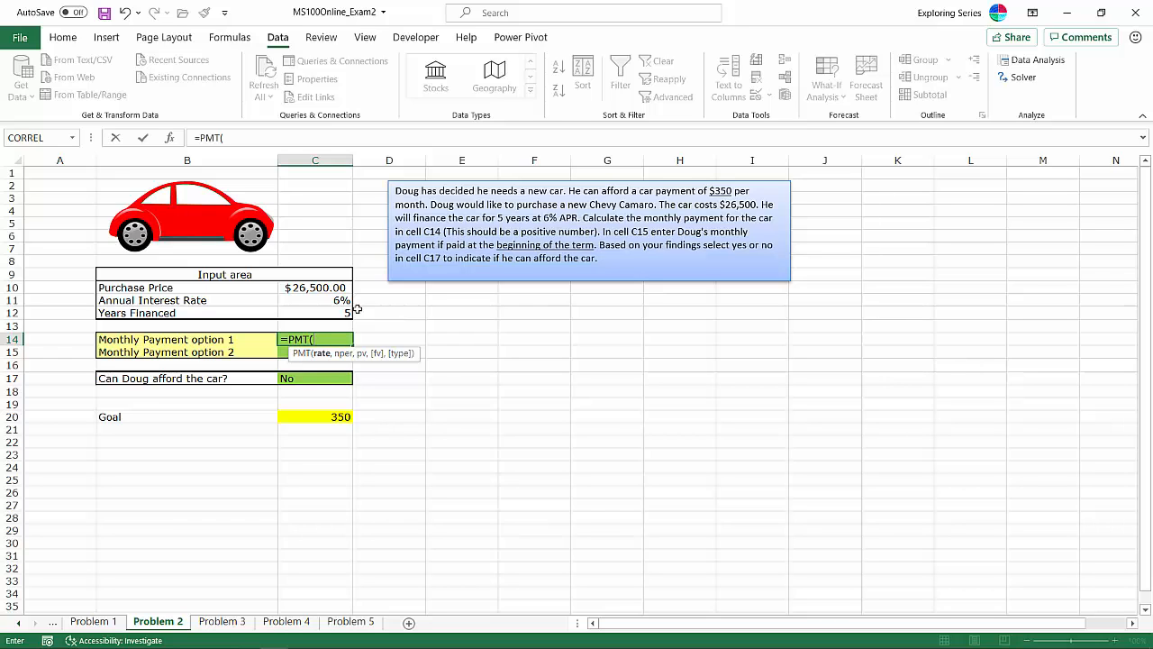
left_click(326, 300)
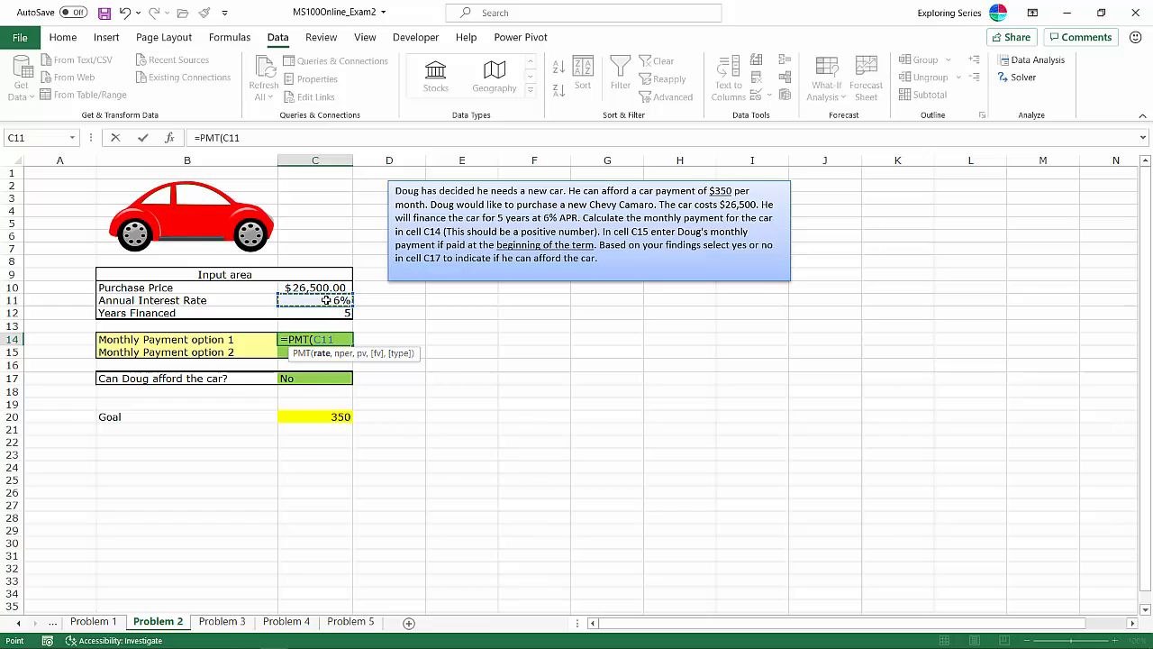
type("/12")
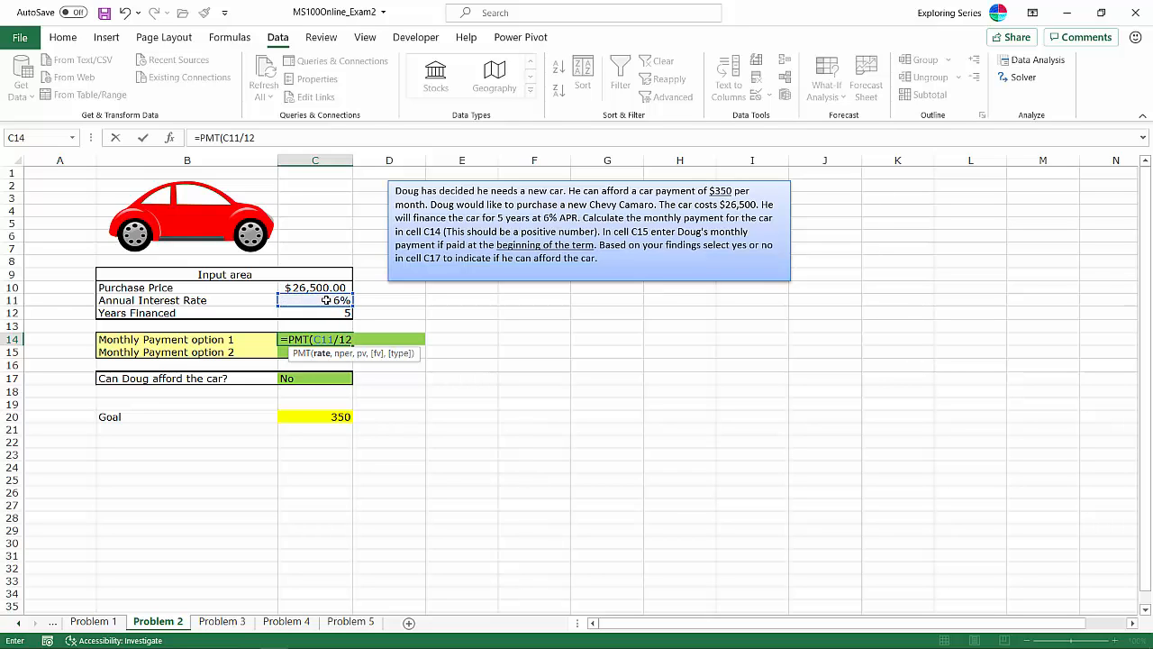
type(",")
left_click(324, 312)
type("*12")
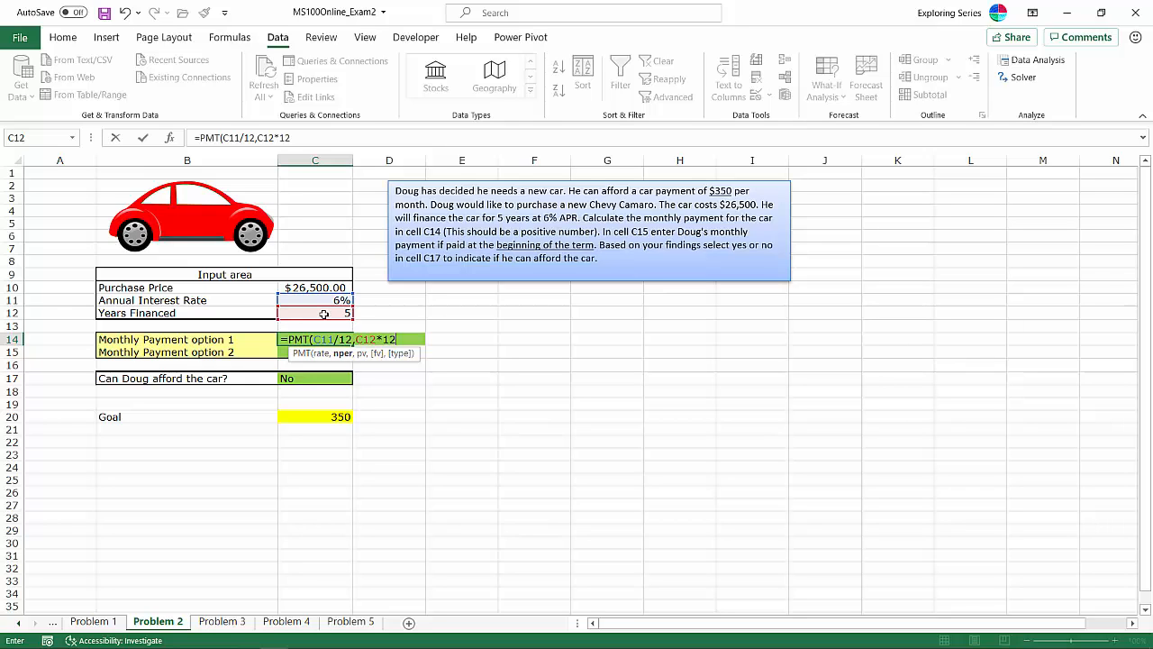
type(",-")
left_click(324, 288)
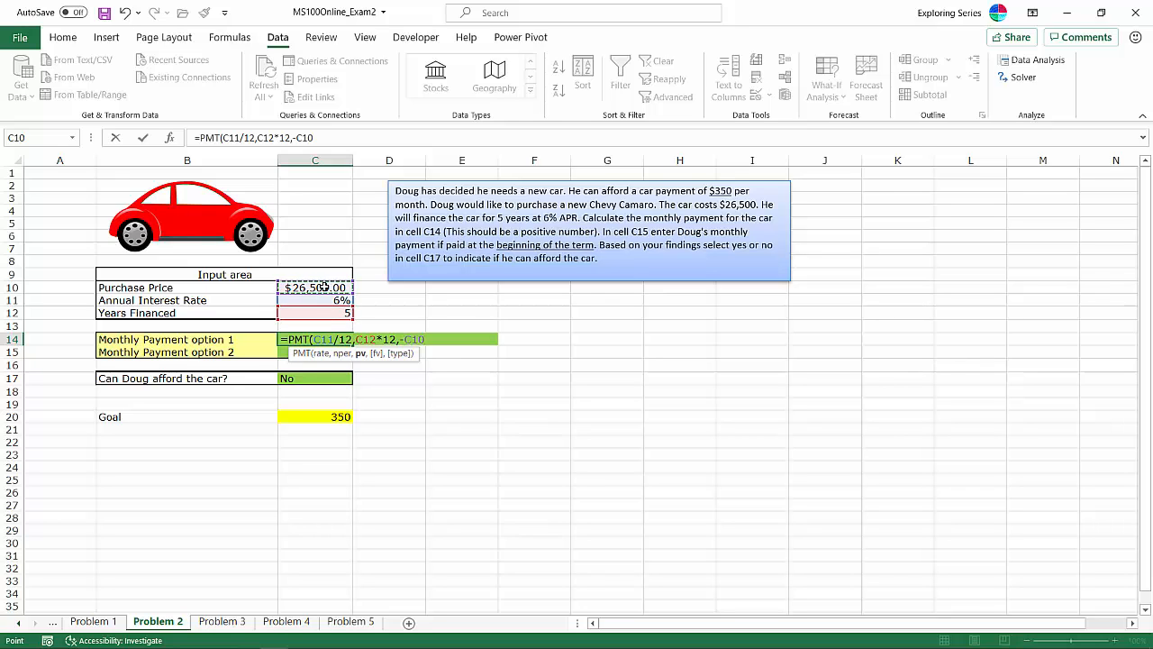
type(")")
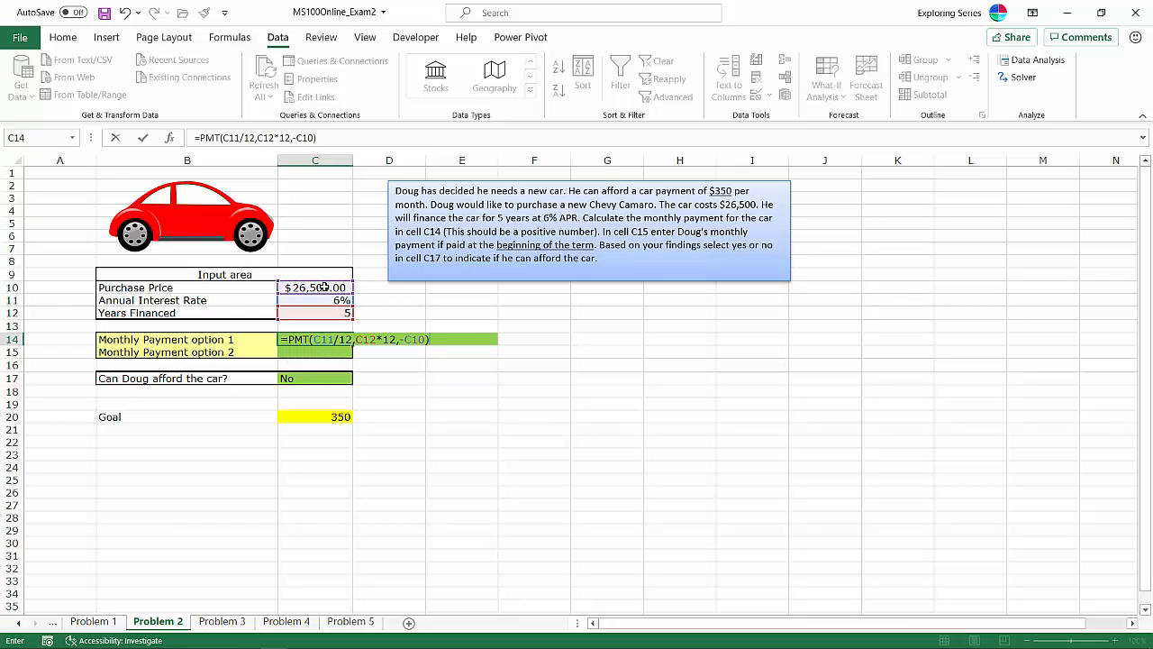
key("Return")
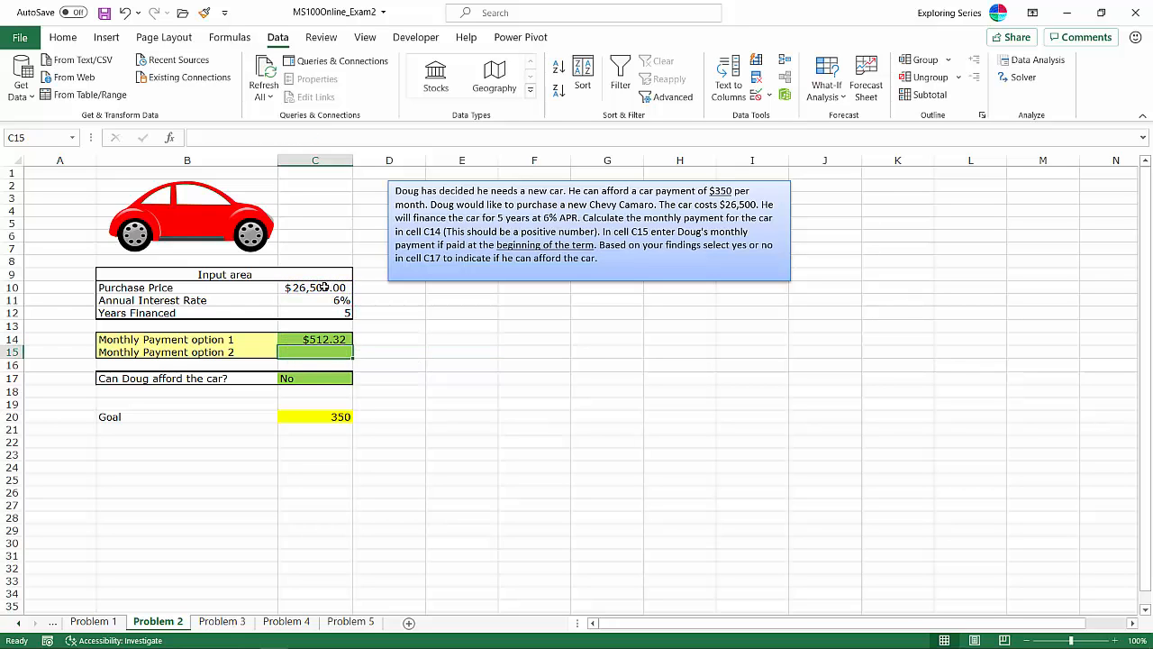
- Remove the minus sign before C10 in the option 1 payment formula in C14
left_click(322, 338)
double_click(321, 339)
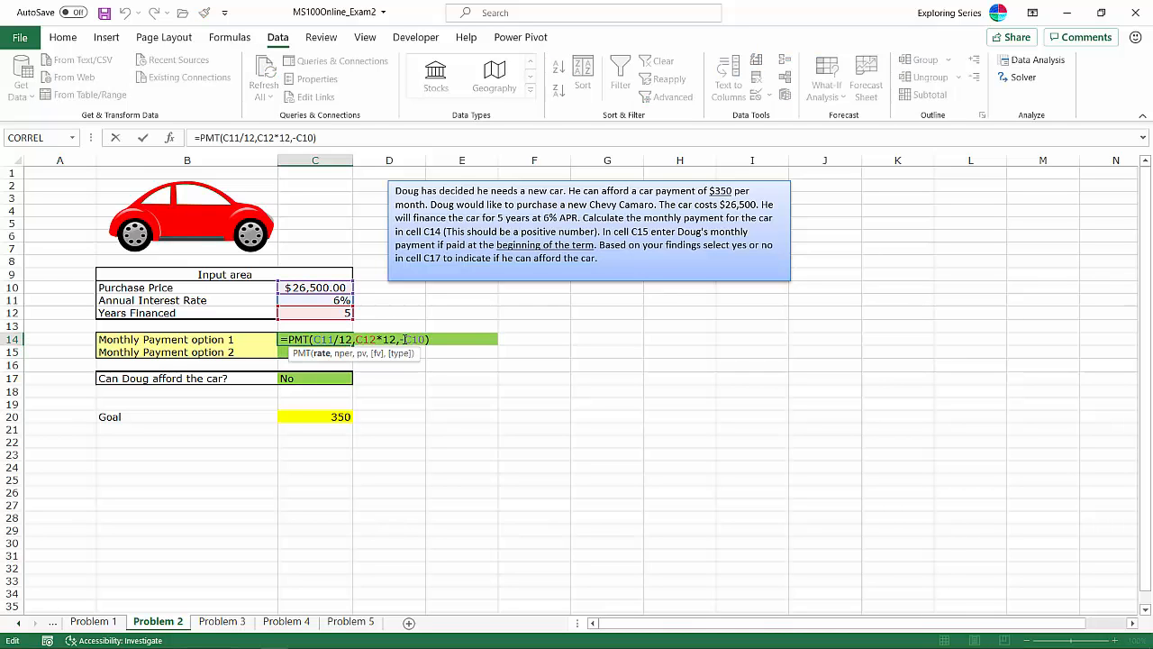
left_click(405, 339)
key("BackSpace")
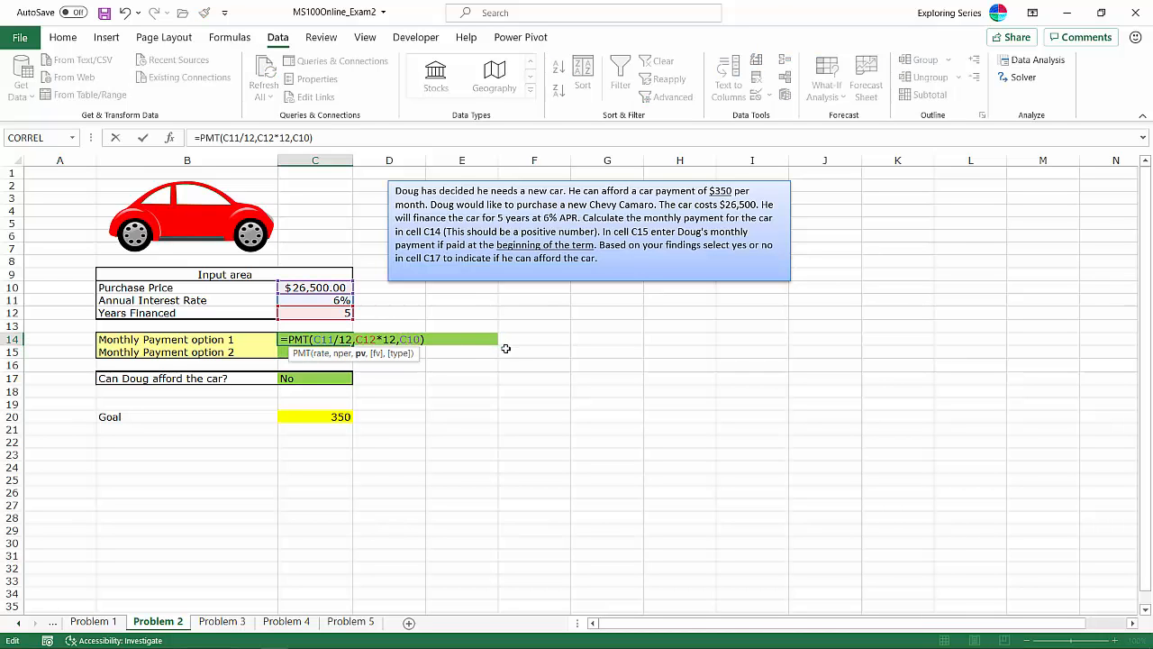
key("Return")
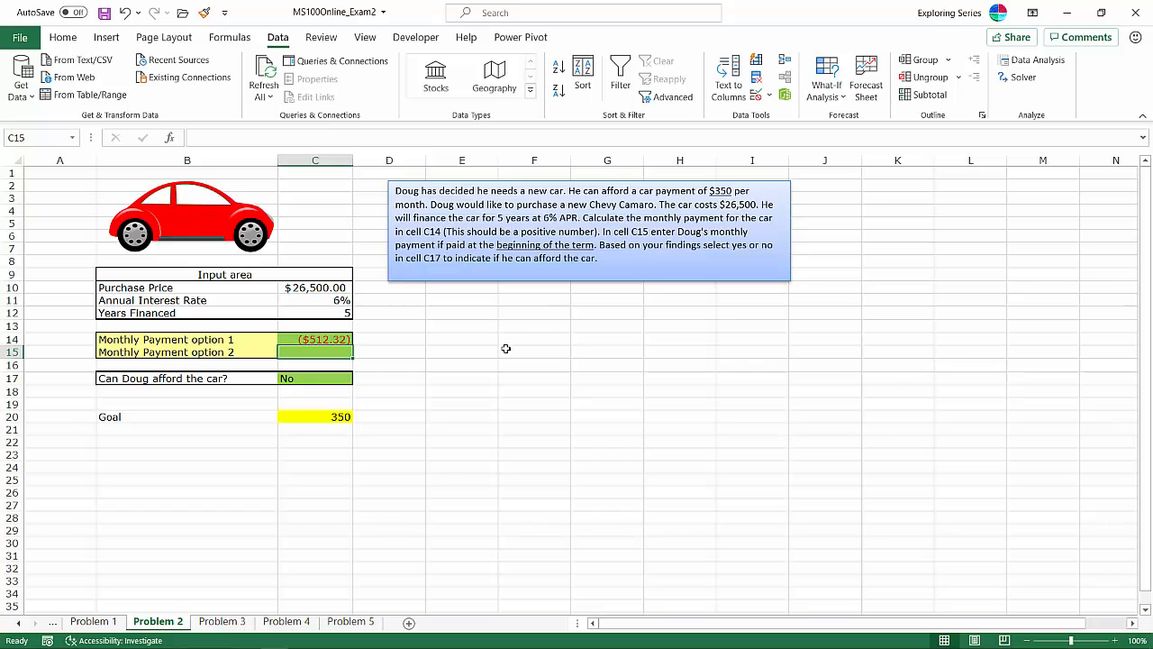
- Restore the minus sign before C10 in cell C14 so the formula reads =PMT(C11/12,C12*12,-C10)
double_click(325, 340)
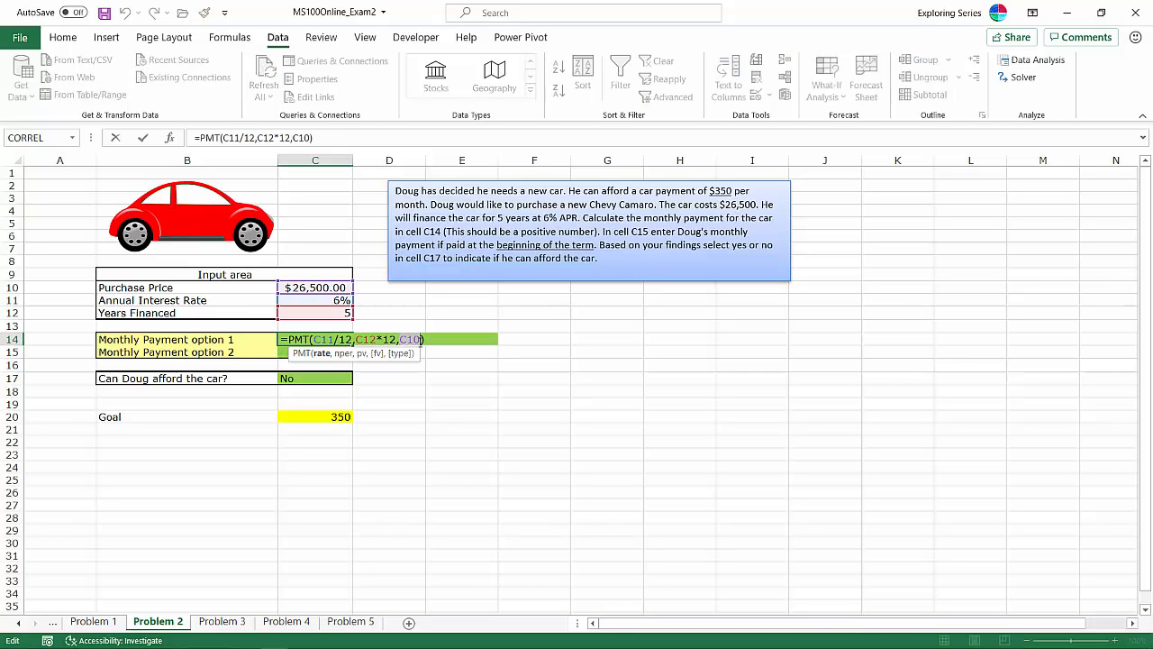
double_click(422, 340)
left_click(402, 339)
type("-")
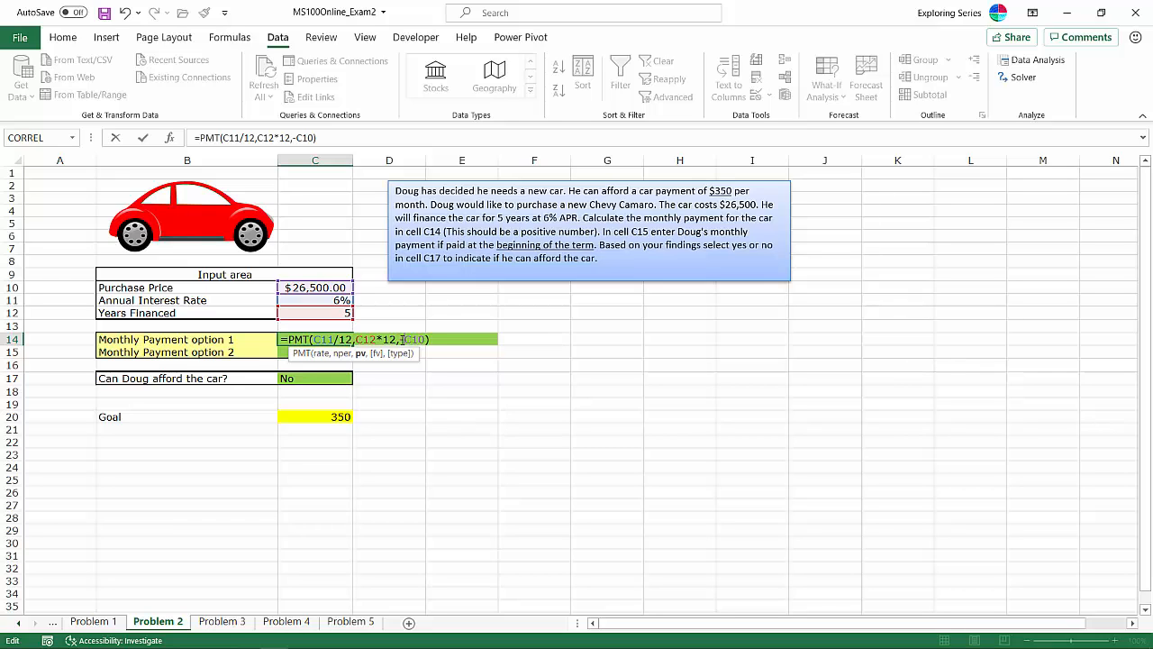
key("Return")
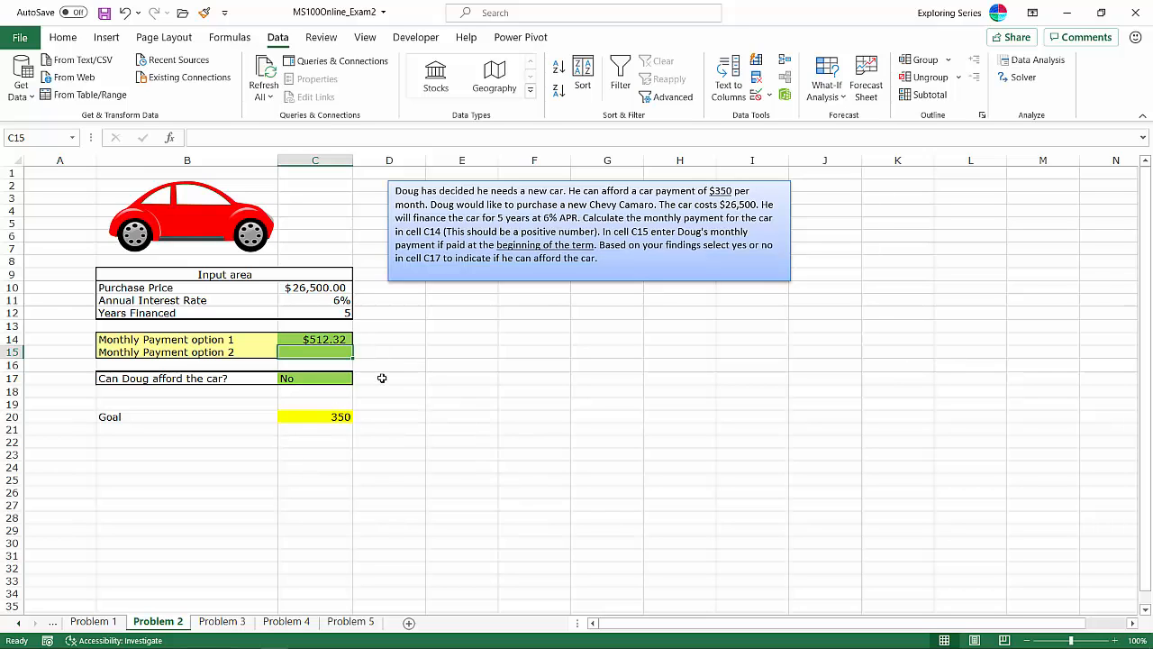
- Change the font color of the option 1 monthly payment in C14 to red
left_click(340, 338)
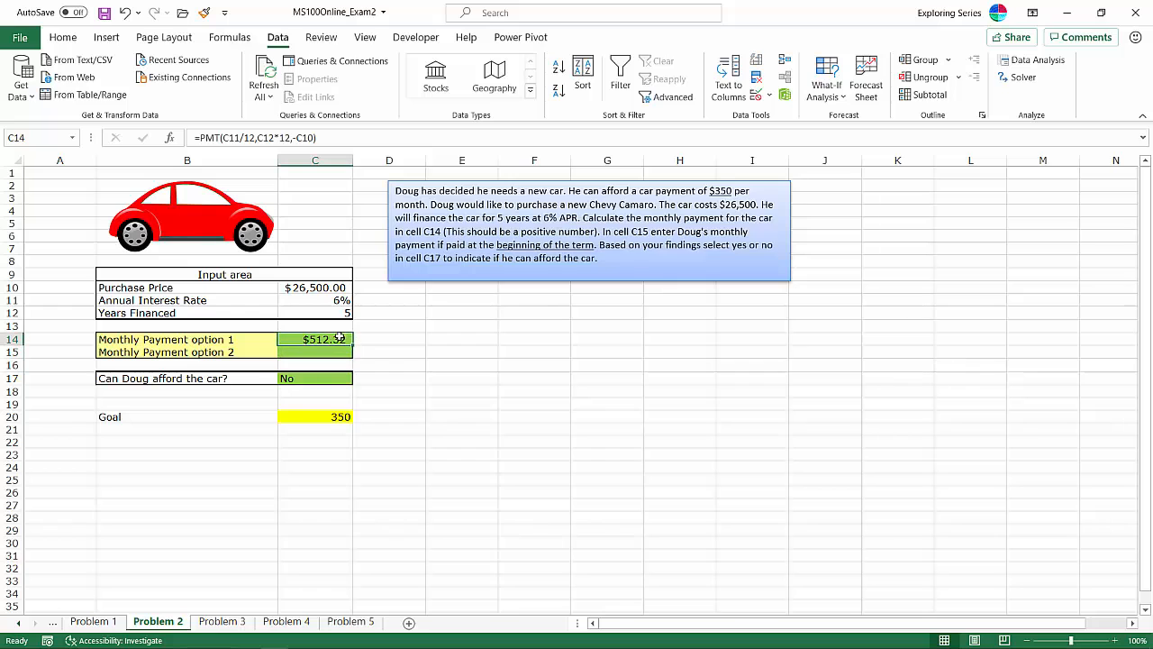
left_click(63, 37)
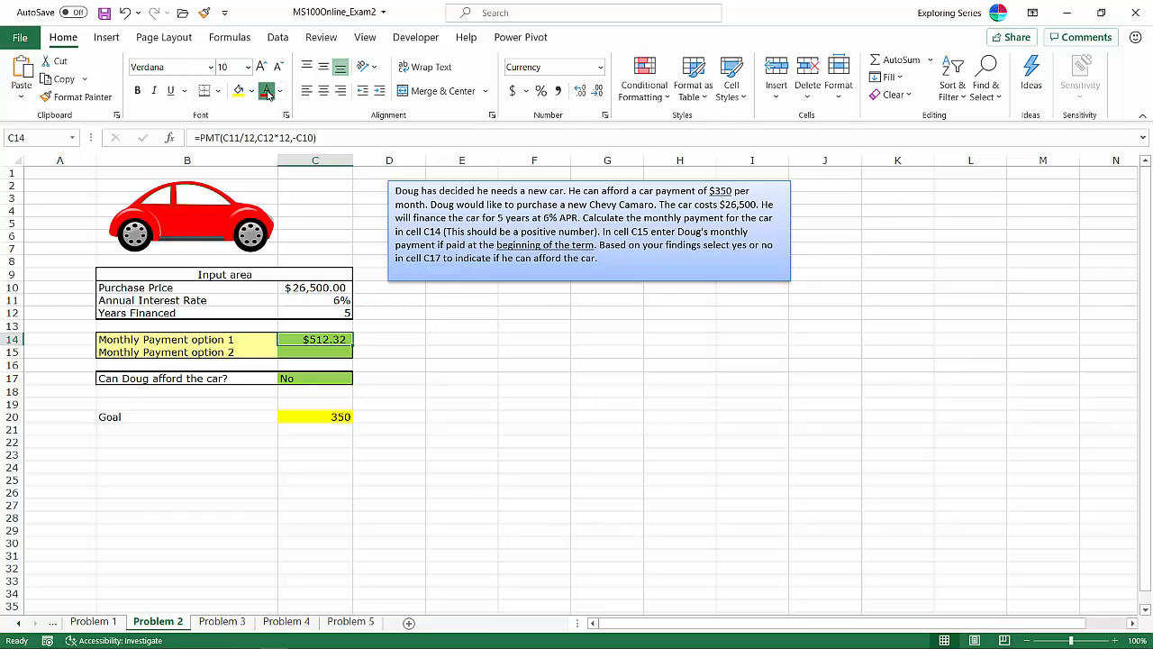
left_click(266, 91)
left_click(328, 286)
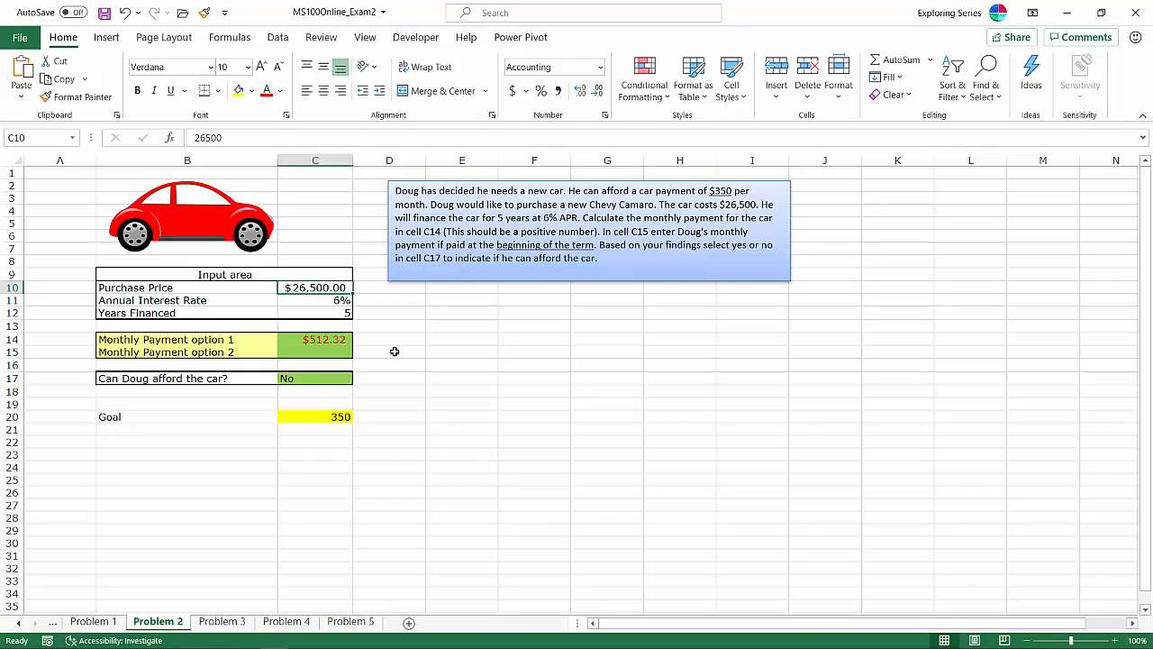
left_click(324, 417)
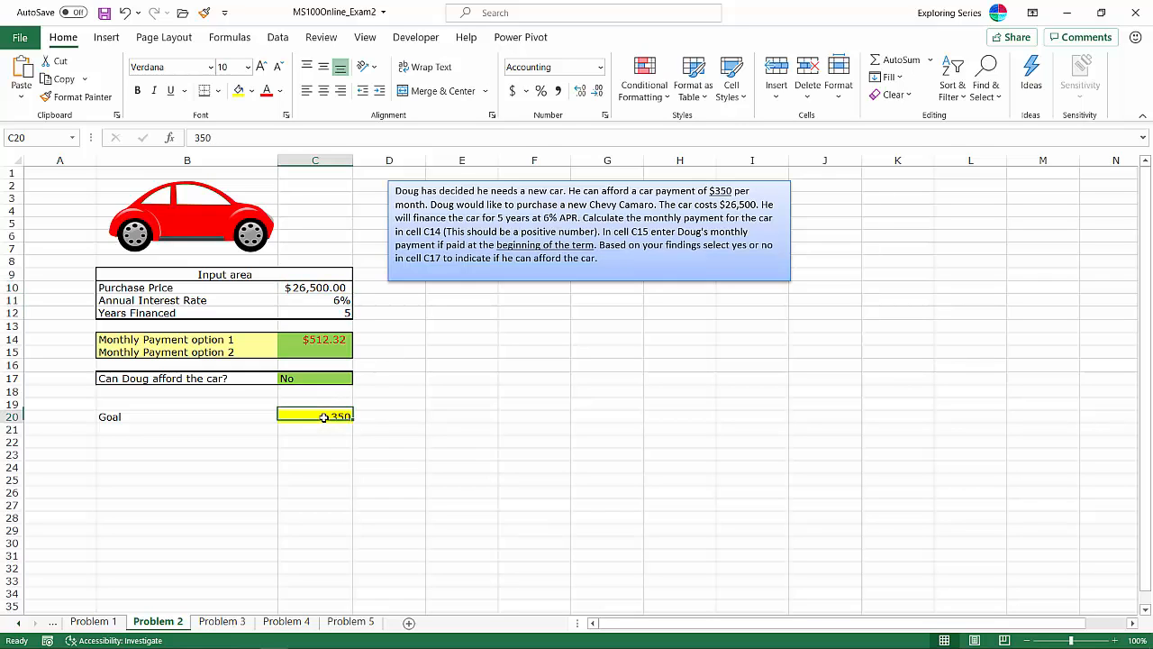
key("ctrl+z")
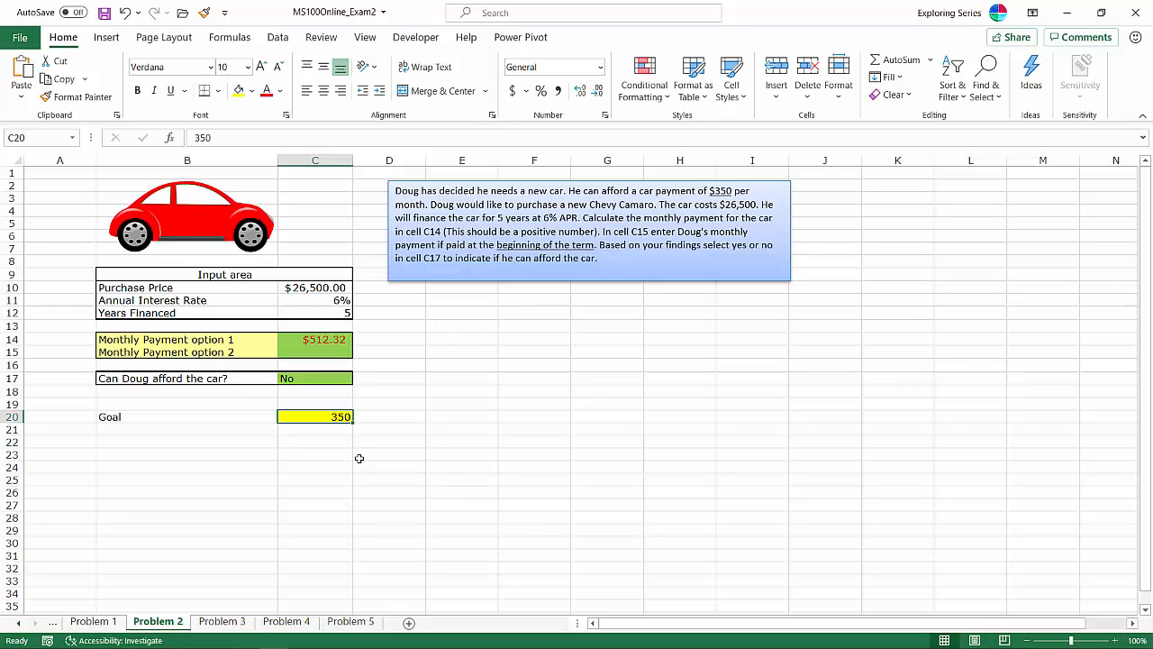
- Trace the precedents of the payment formula in C14 and clear the tracer arrows
left_click(327, 339)
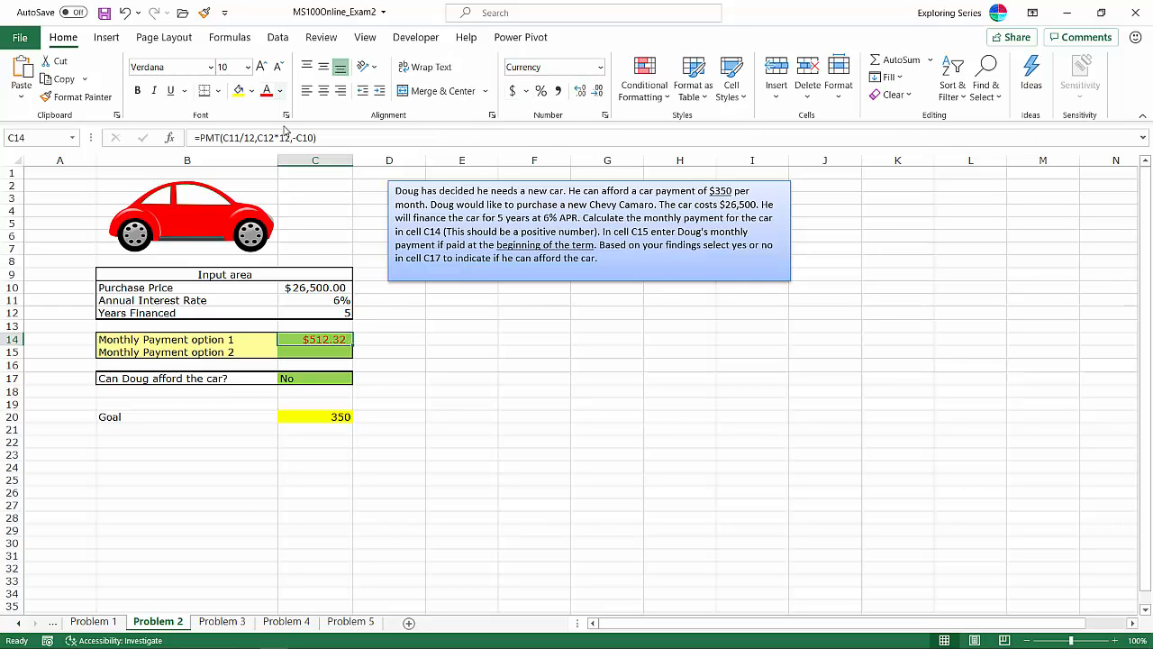
double_click(304, 339)
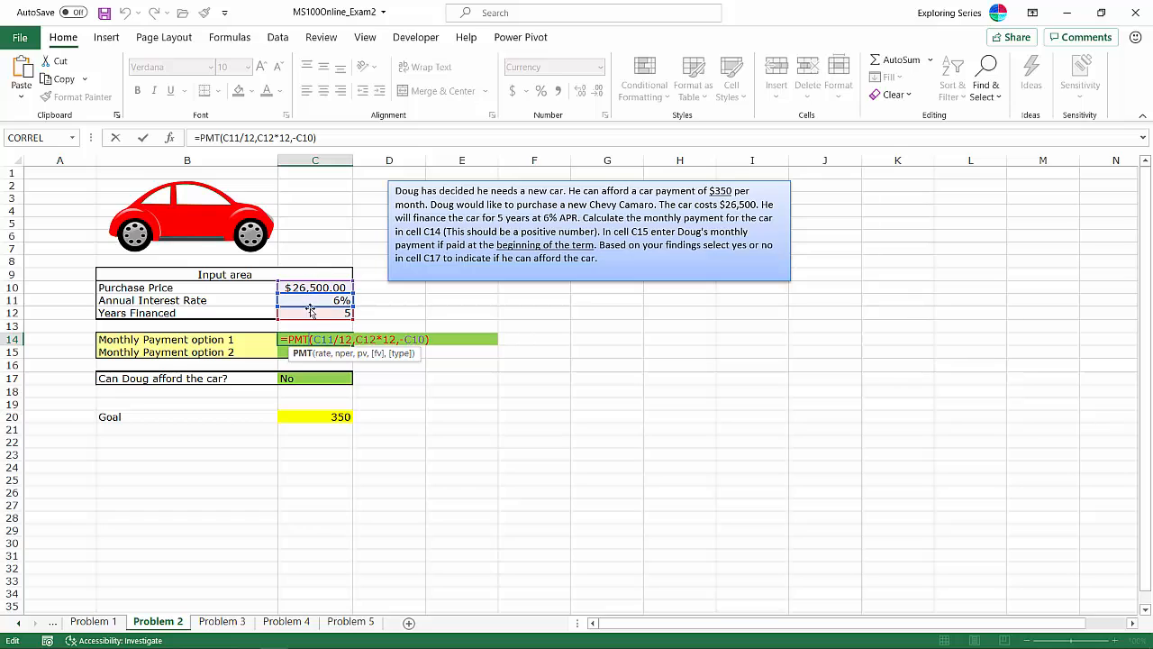
key("Escape")
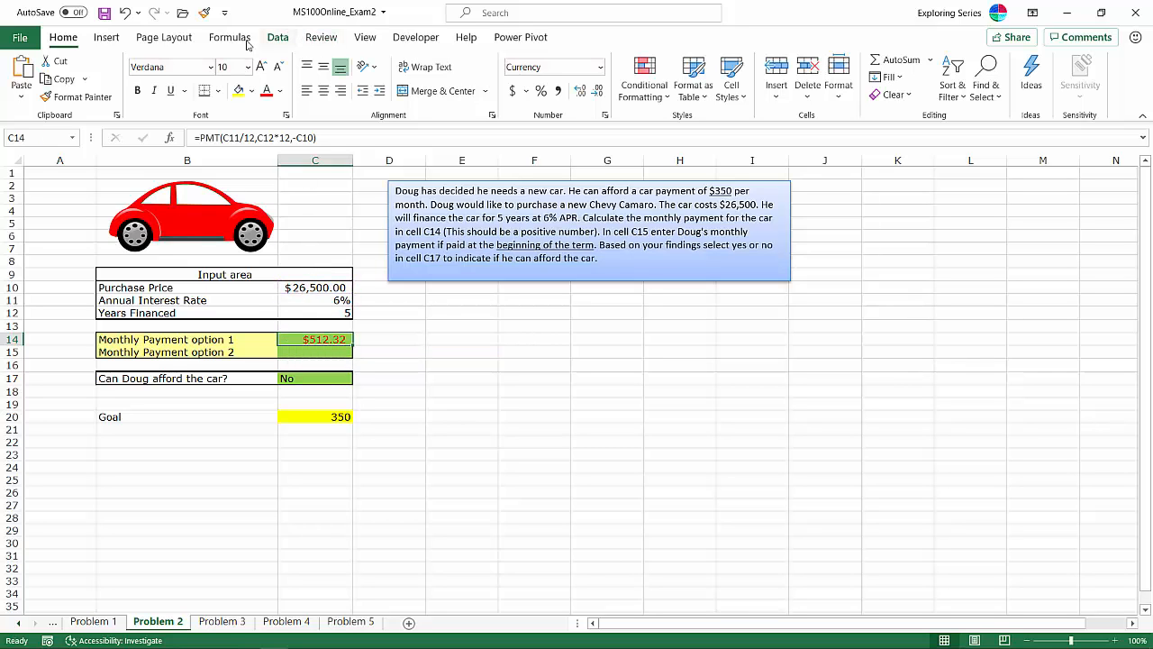
left_click(229, 37)
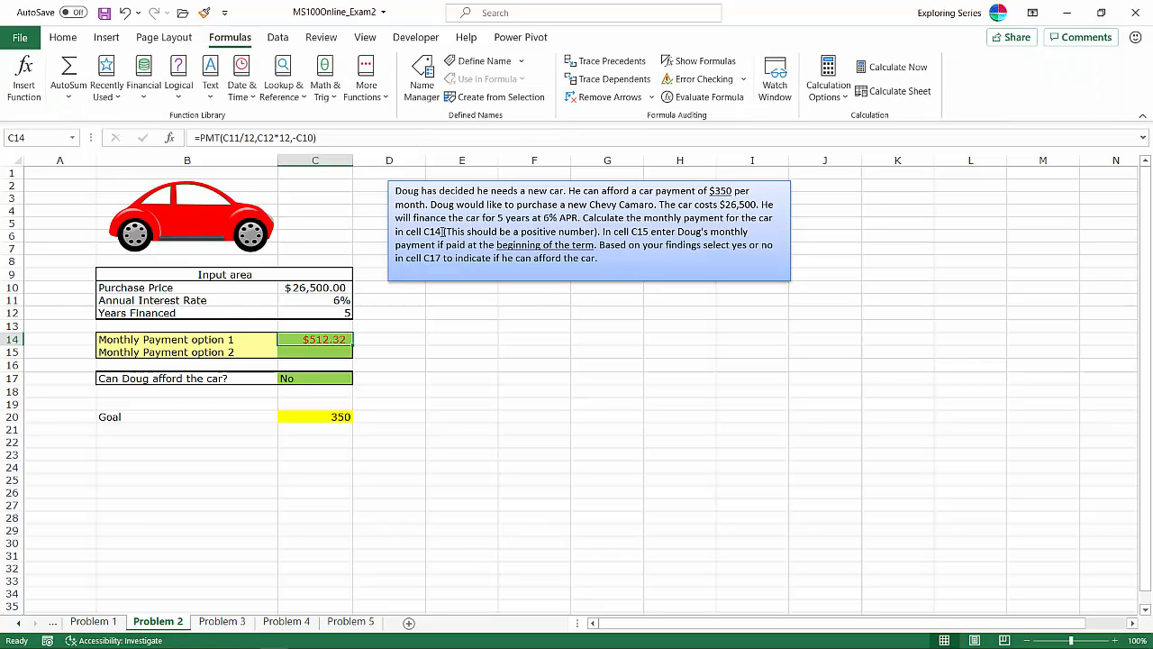
left_click(608, 61)
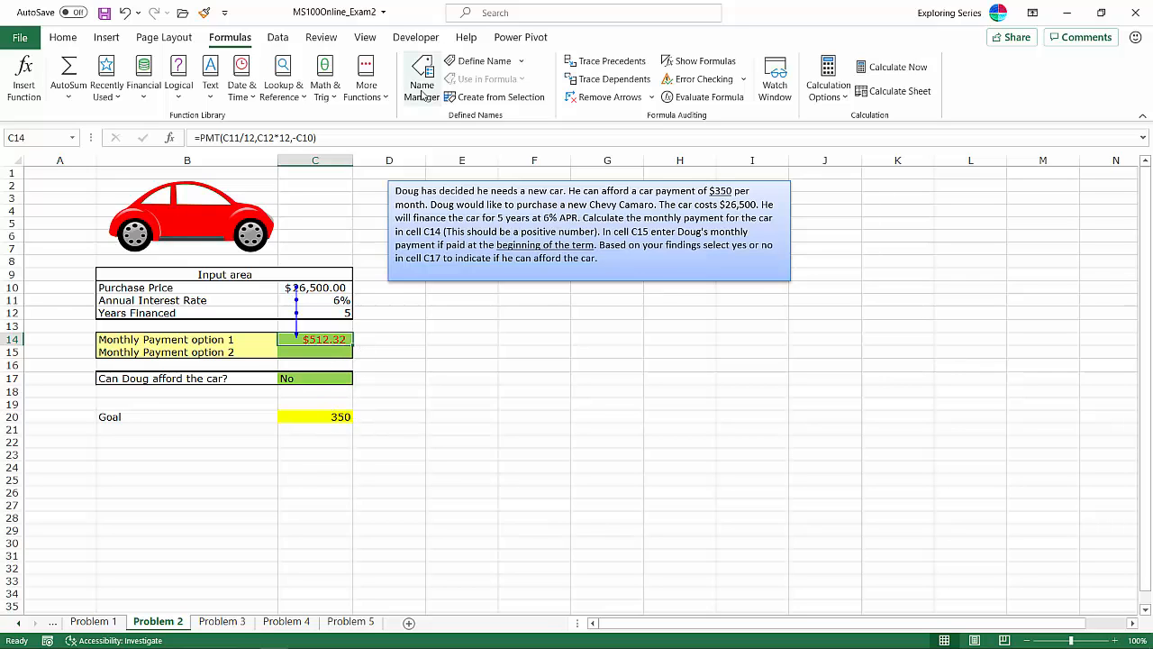
left_click(632, 101)
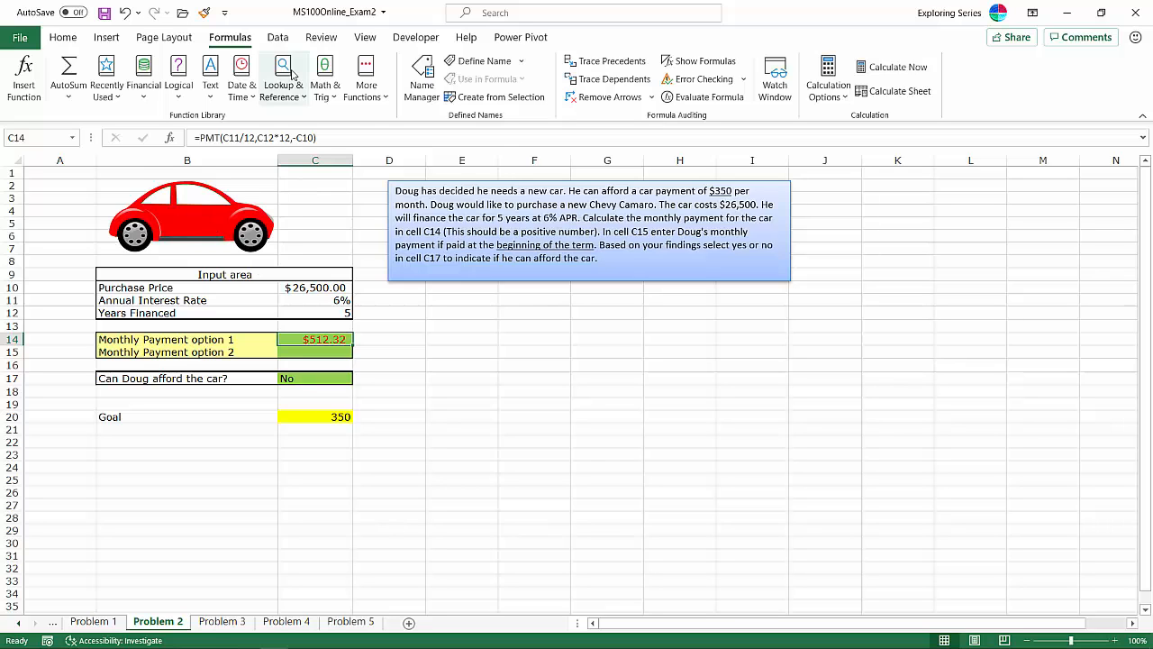
- Start a Goal Seek that sets the option 1 payment in C14 to the value 350
left_click(280, 39)
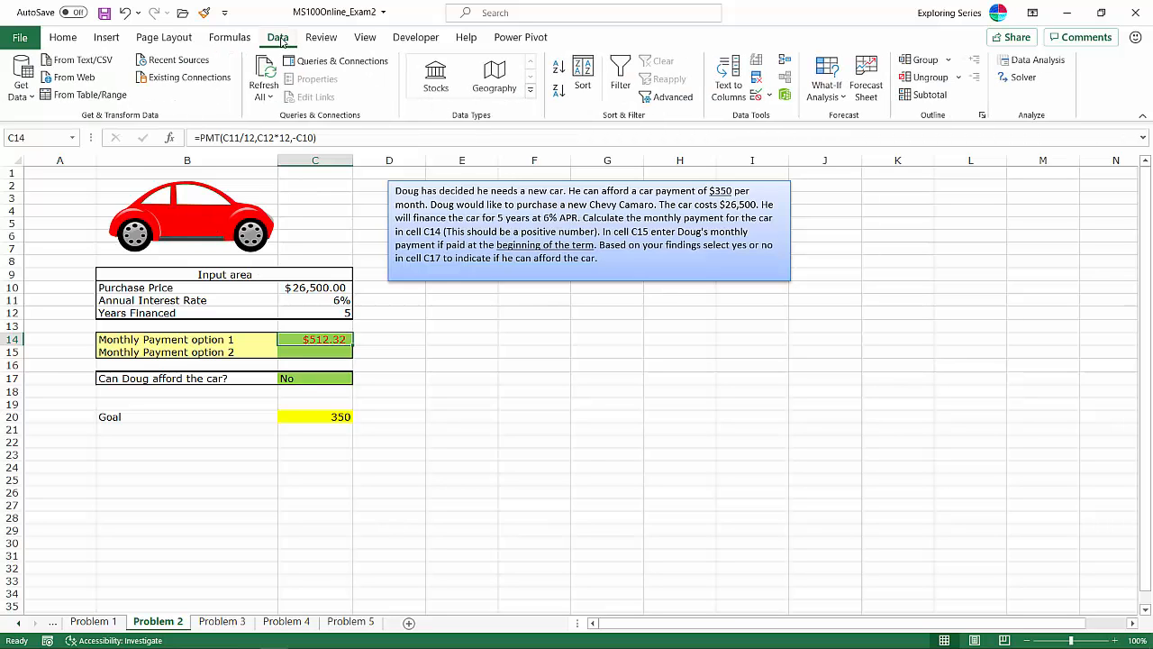
right_click(838, 105)
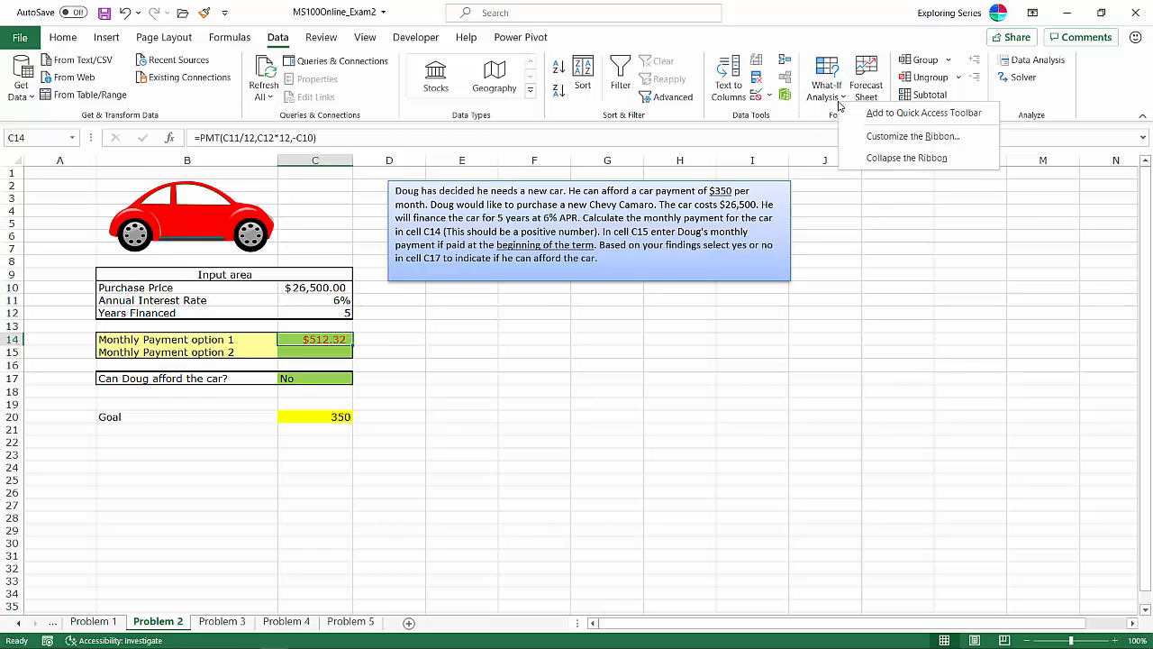
left_click(839, 101)
left_click(837, 141)
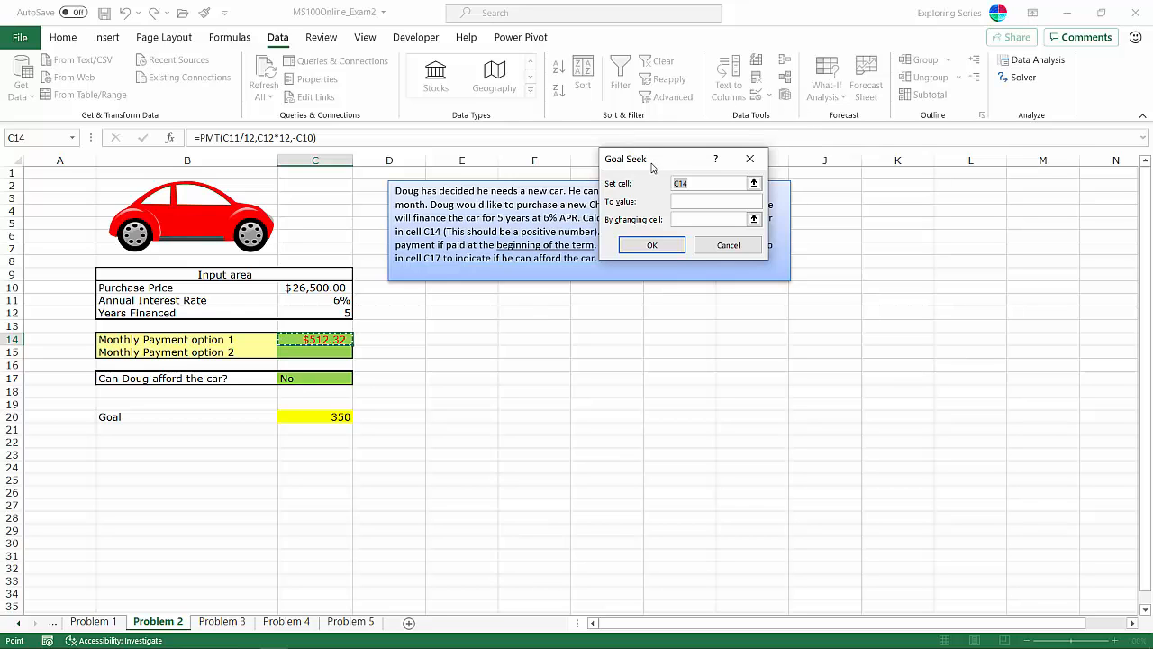
left_click_drag(641, 165, 451, 323)
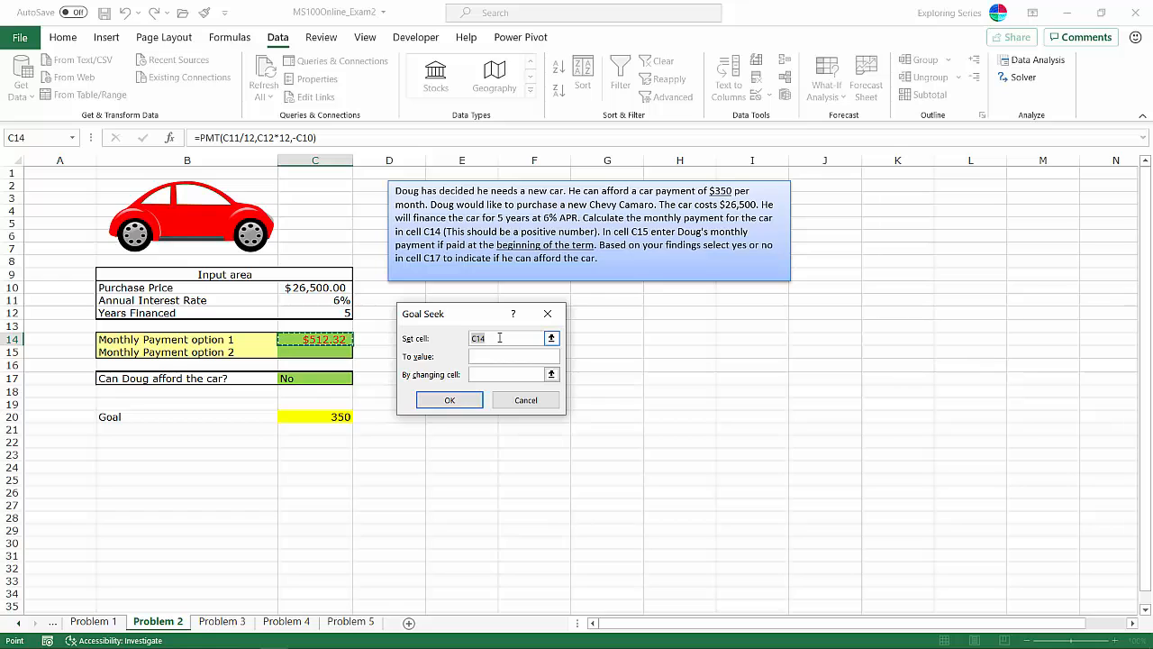
left_click(317, 343)
left_click(489, 360)
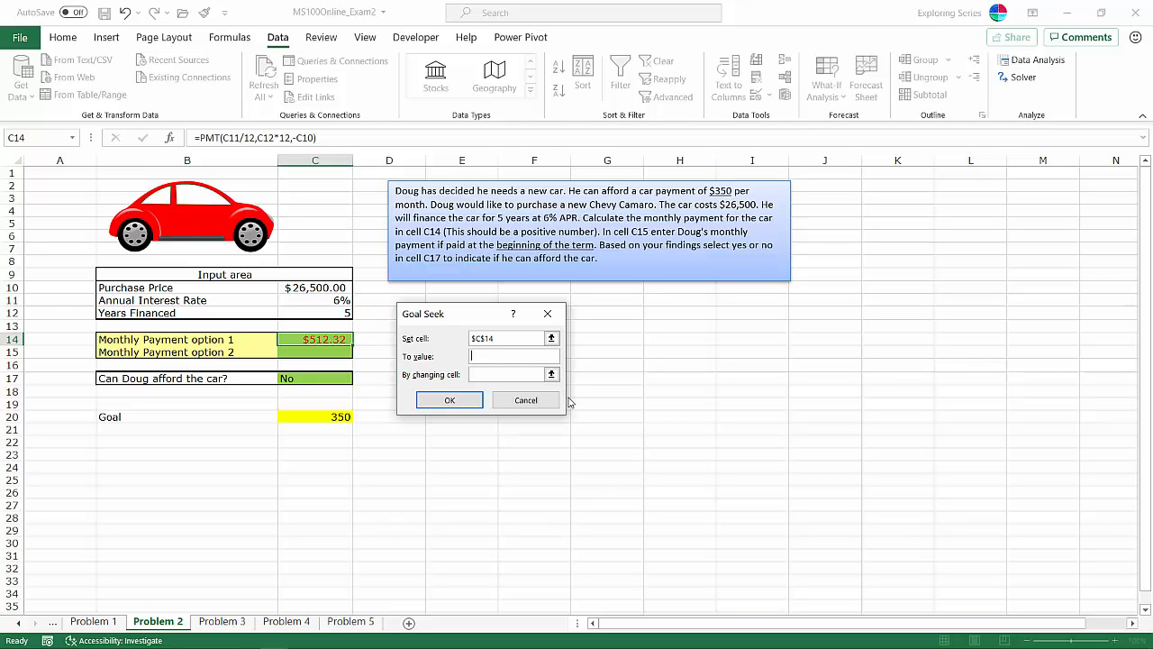
type("350")
- Use the purchase price in C10 as the changing cell, run the Goal Seek and accept the solution
left_click(551, 374)
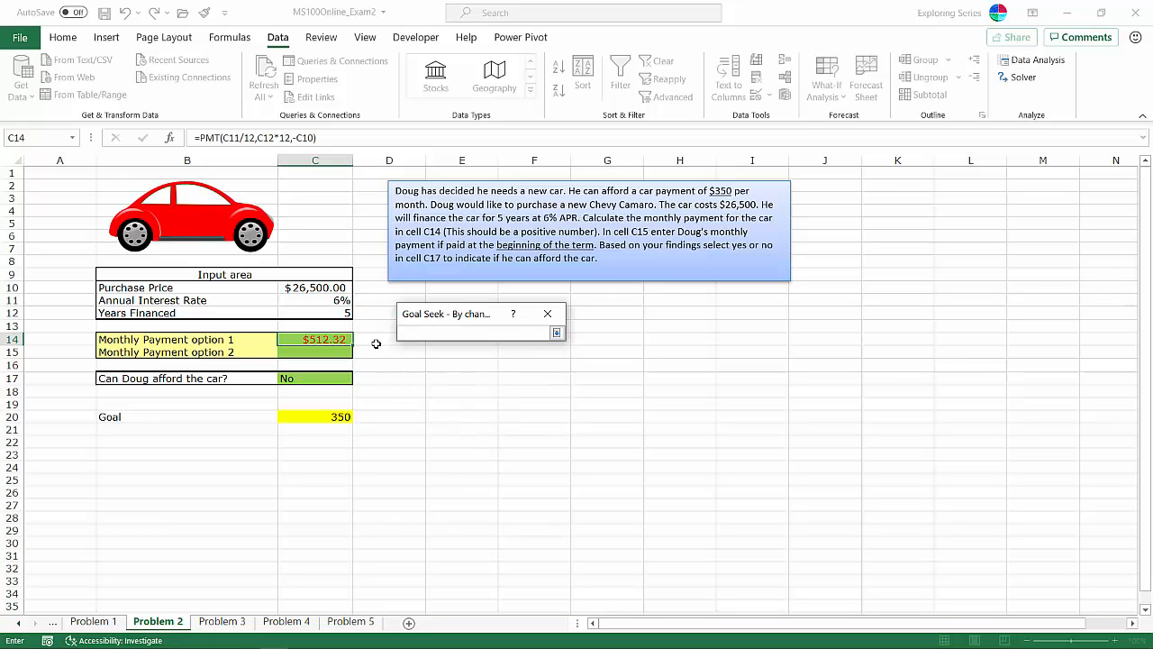
left_click(338, 289)
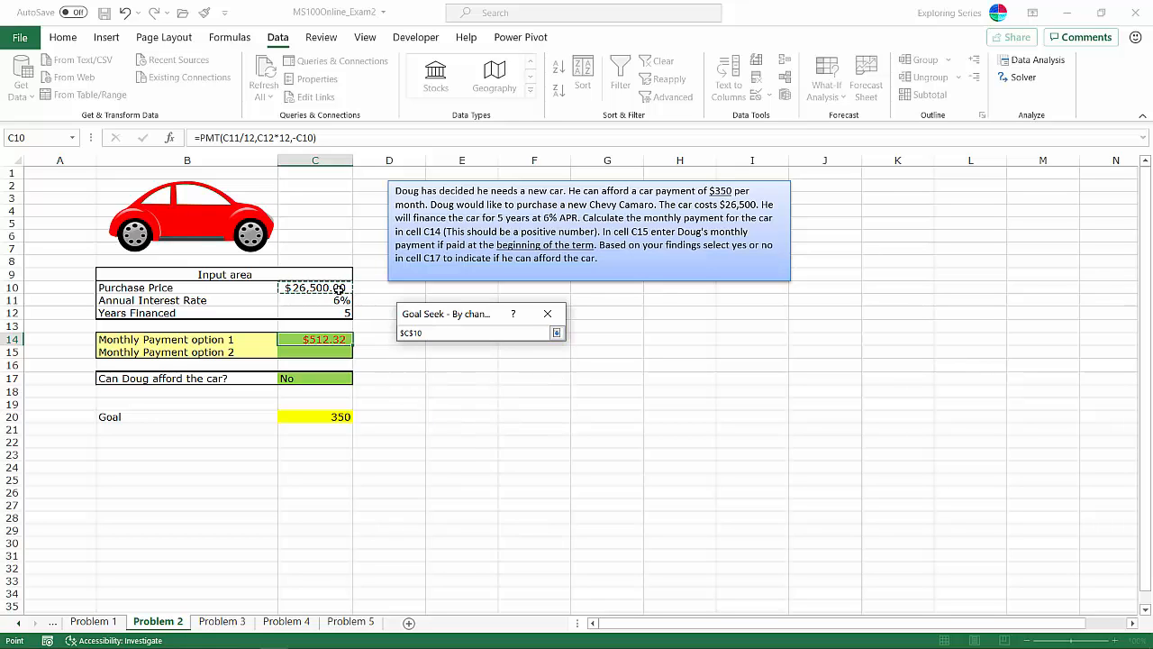
left_click(557, 332)
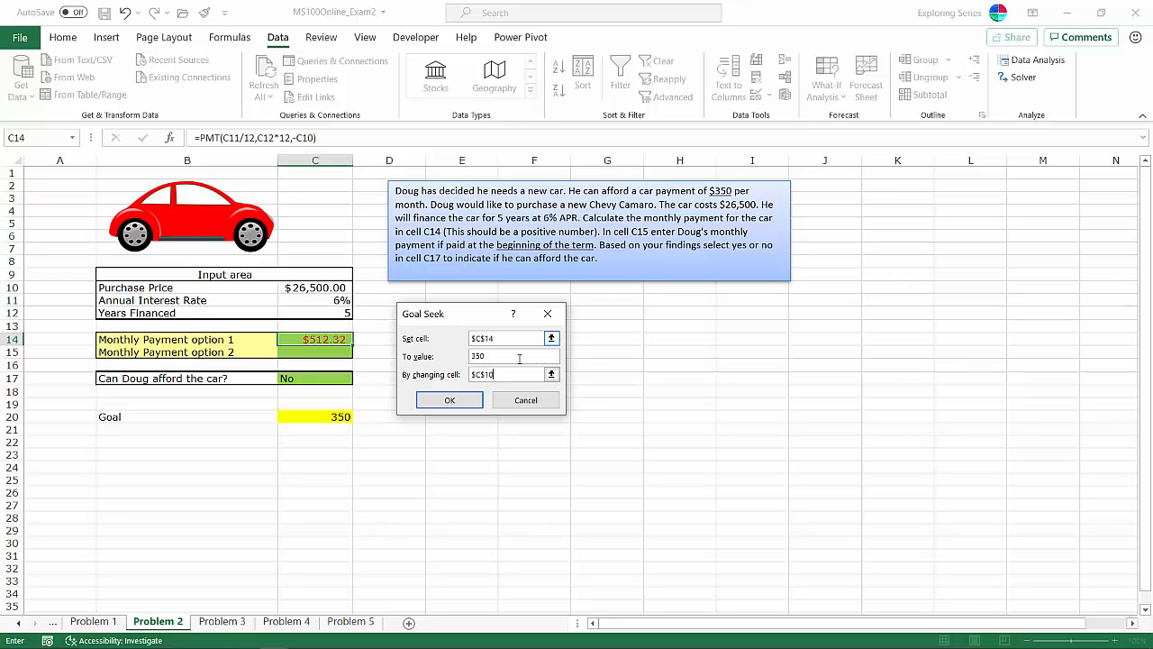
left_click(456, 400)
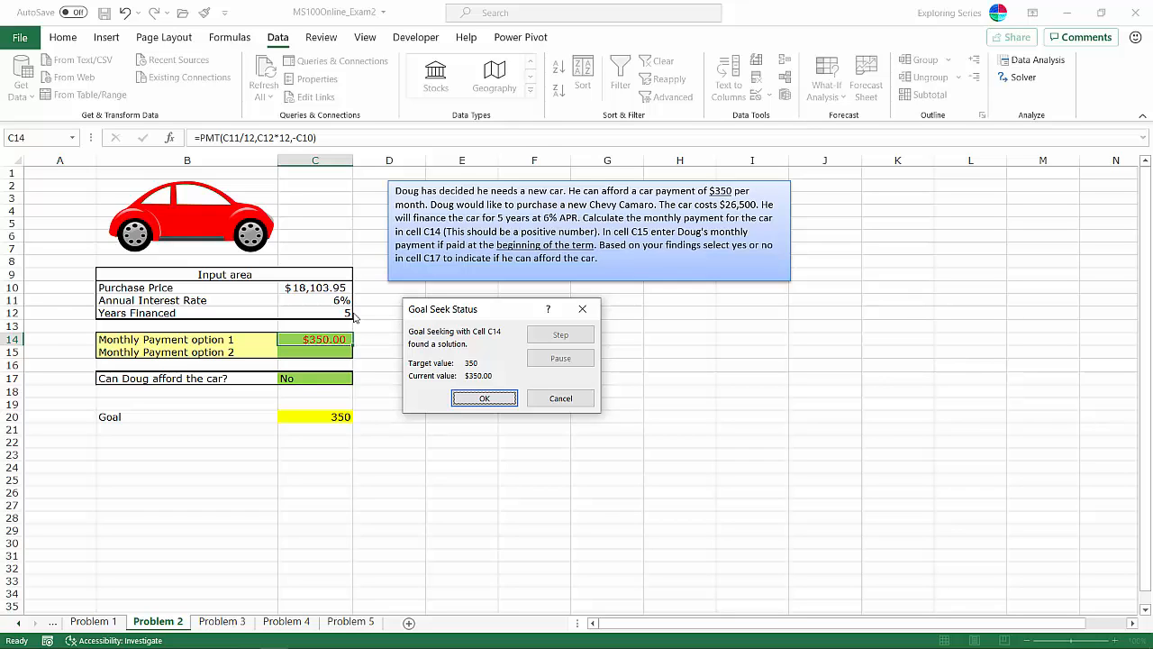
left_click(492, 402)
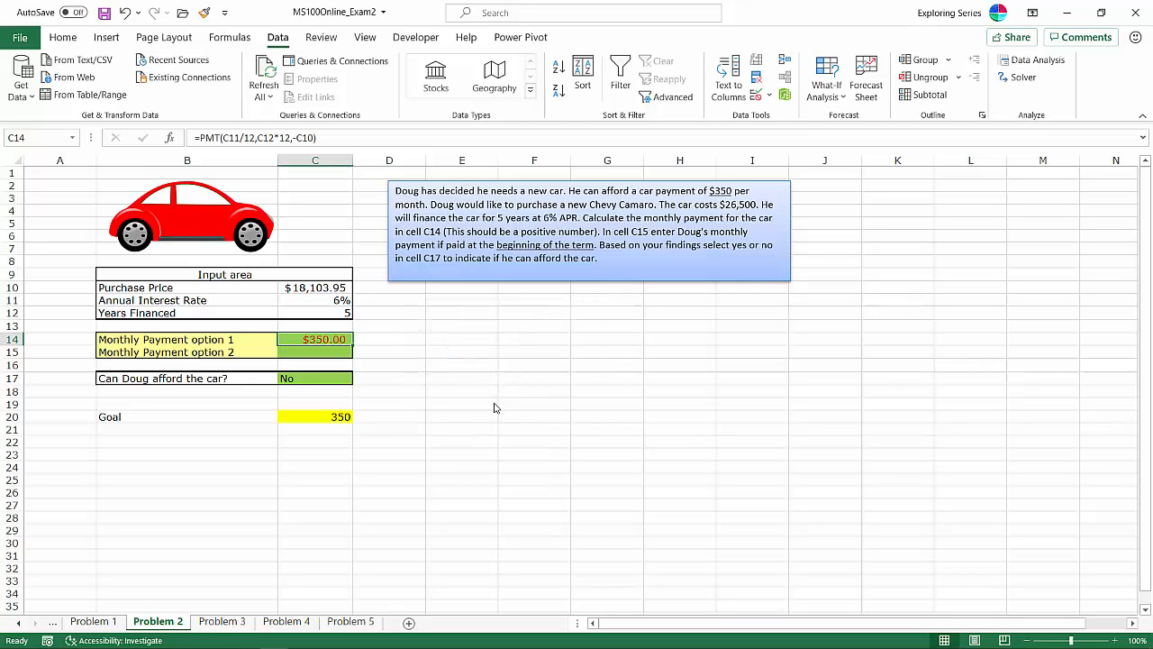